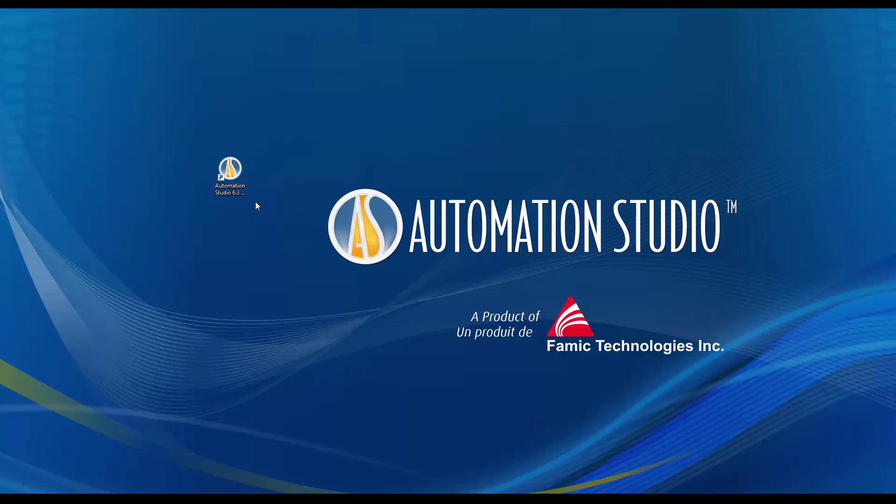
# Select the Automation Studio 6.3 Professional shortcut on the Windows desktop.
pyautogui.click(235, 176)
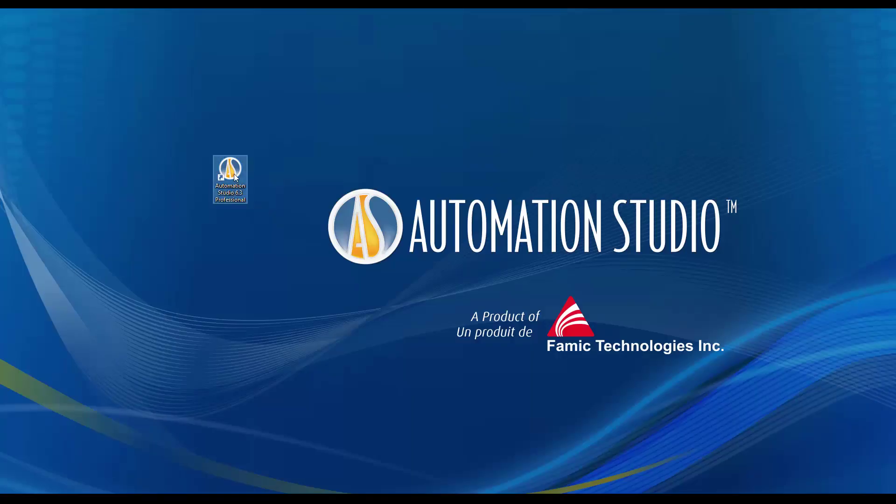
# Launch Automation Studio 6.3 Professional and let it load Projeto1 with a blank Diagrama1.
pyautogui.doubleClick(235, 176)
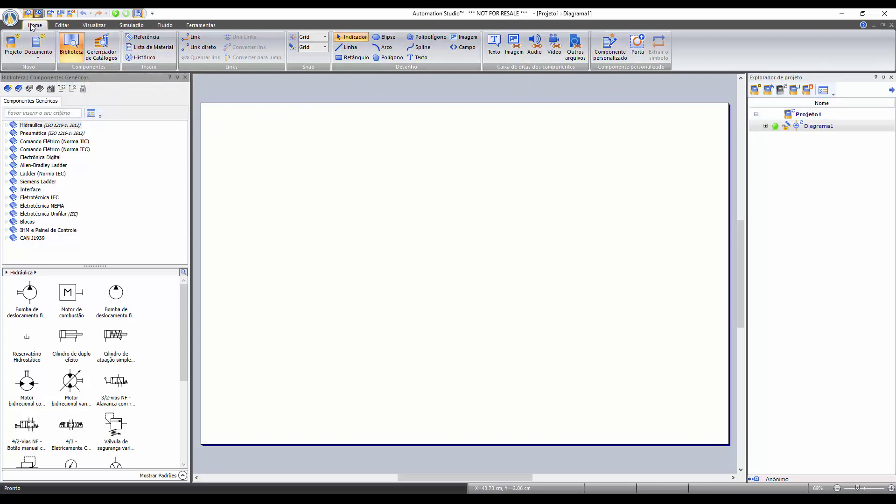
# Browse the Editar, Visualizar, Simulação, Fluído and Ferramentas ribbon tabs, ending on Ferramentas.
pyautogui.click(61, 25)
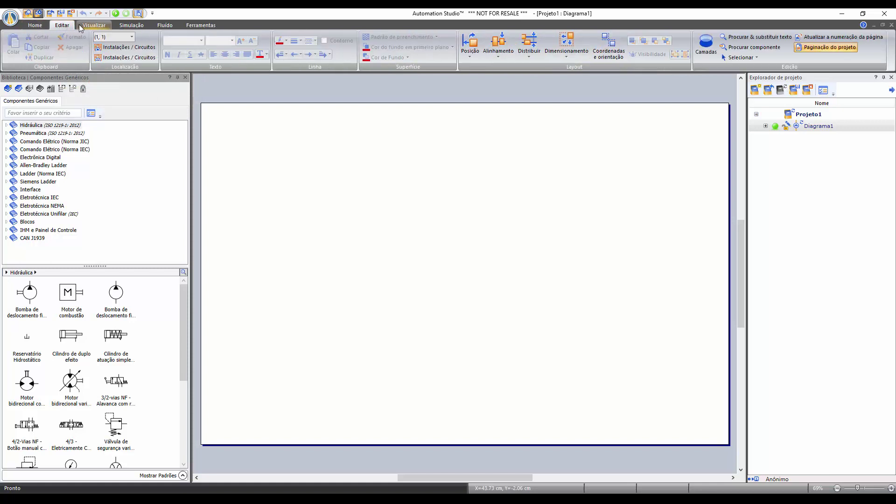
pyautogui.click(93, 27)
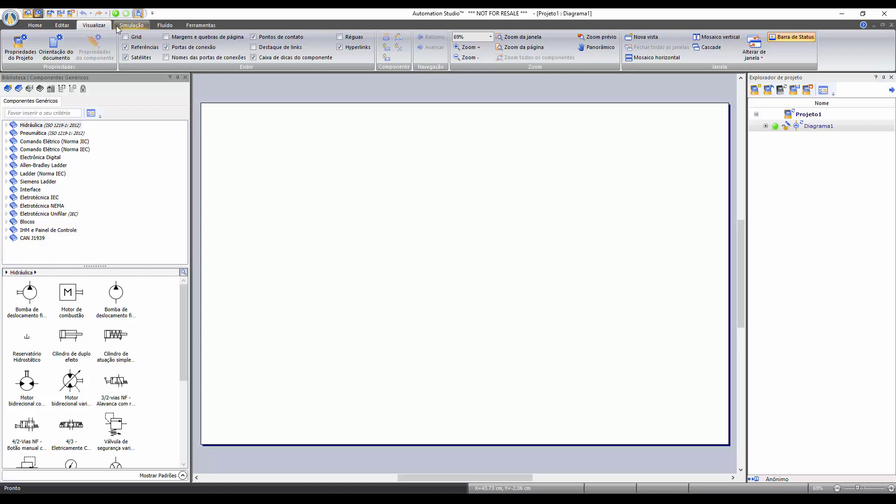
pyautogui.click(132, 28)
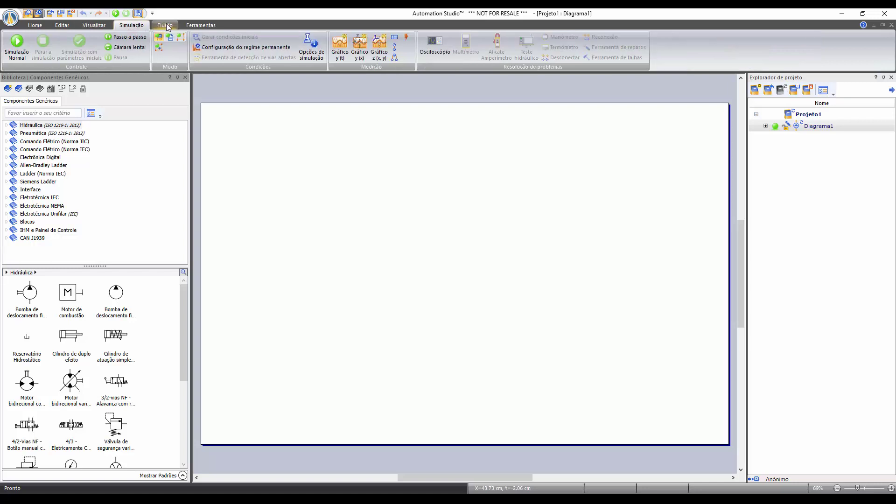
pyautogui.click(166, 26)
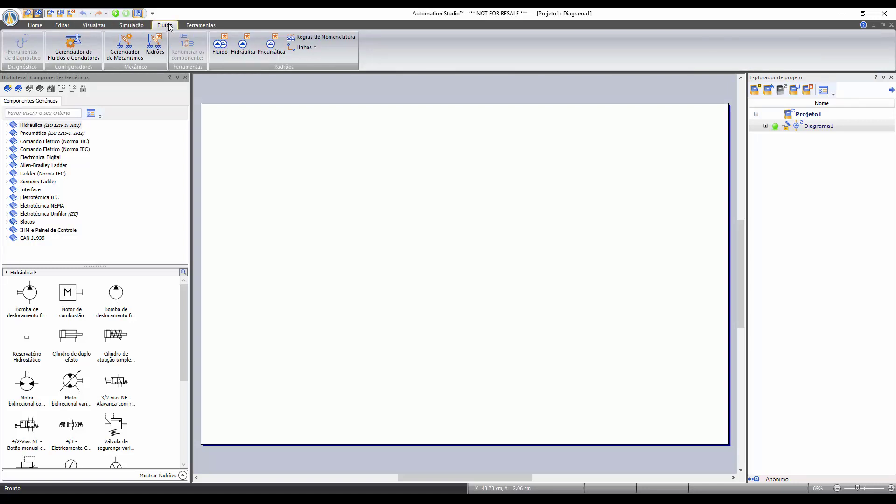
pyautogui.click(202, 26)
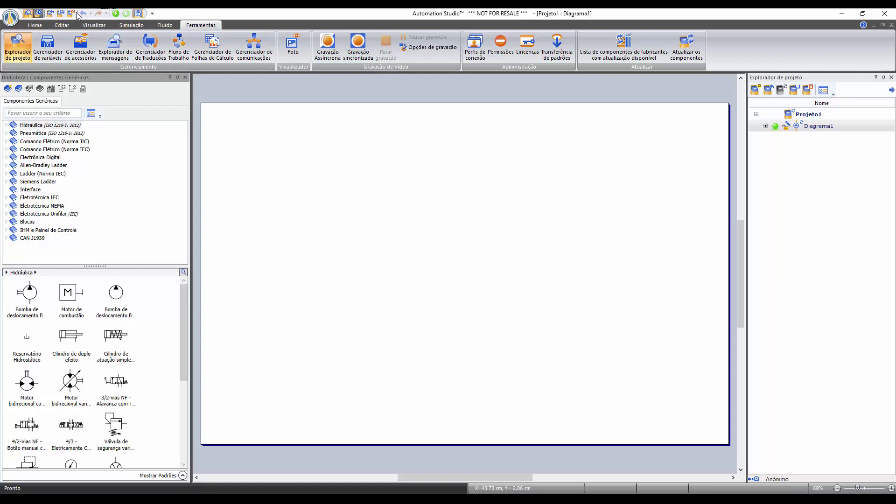
# Toggle Explorador de projeto off and on, return to Home, then toggle Biblioteca off and on.
pyautogui.click(29, 14)
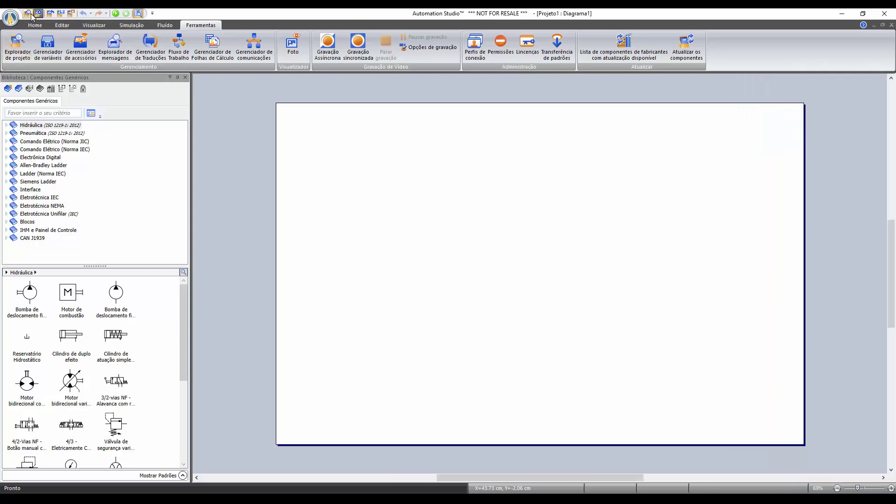
pyautogui.click(31, 15)
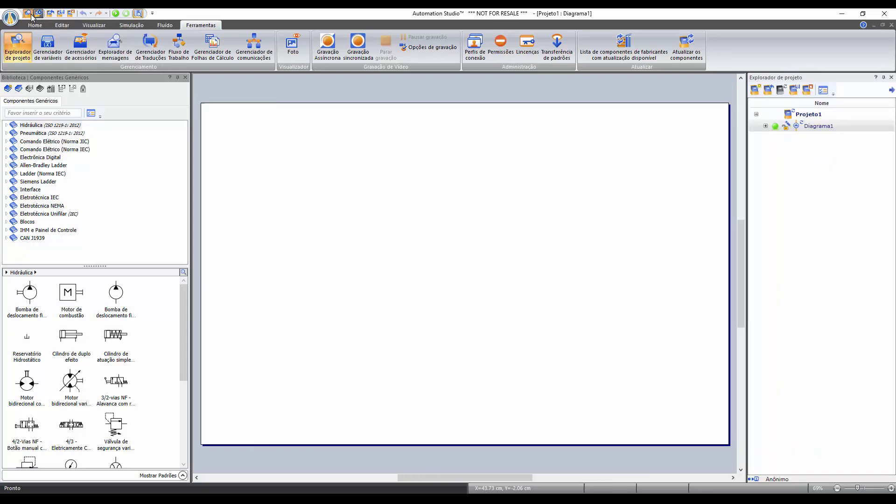
pyautogui.click(34, 26)
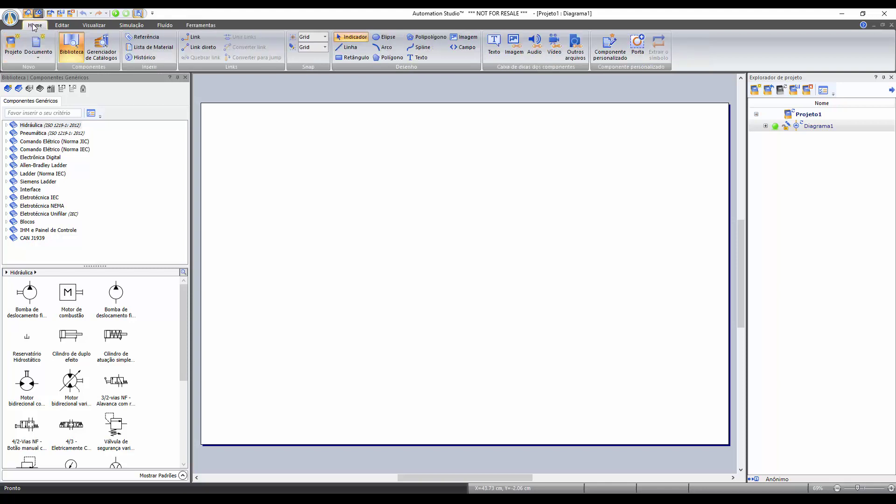
pyautogui.click(70, 43)
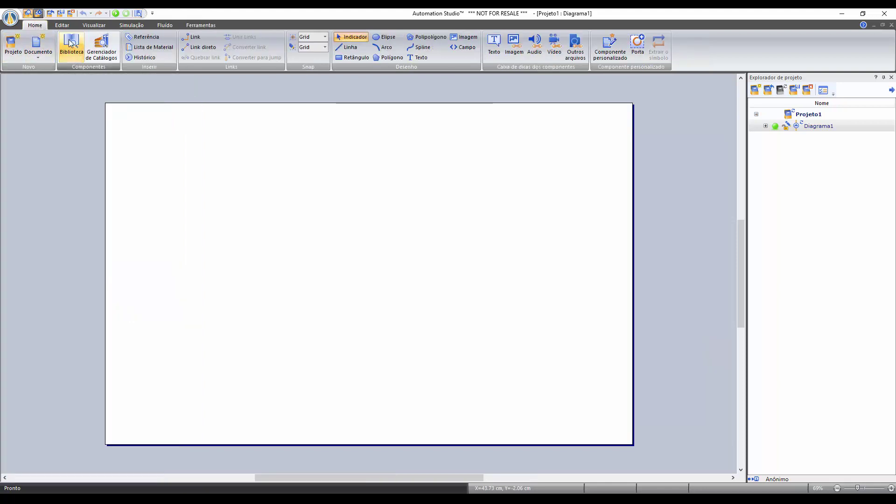
pyautogui.click(70, 43)
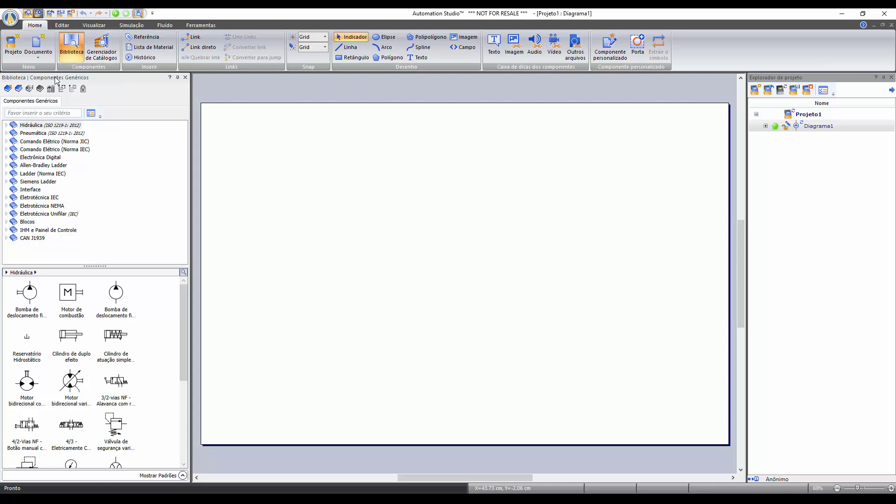
# Float Biblioteca and Explorador de projeto over the diagram, collapse both, then redock the explorer.
pyautogui.moveTo(55, 81); pyautogui.dragTo(162, 144)
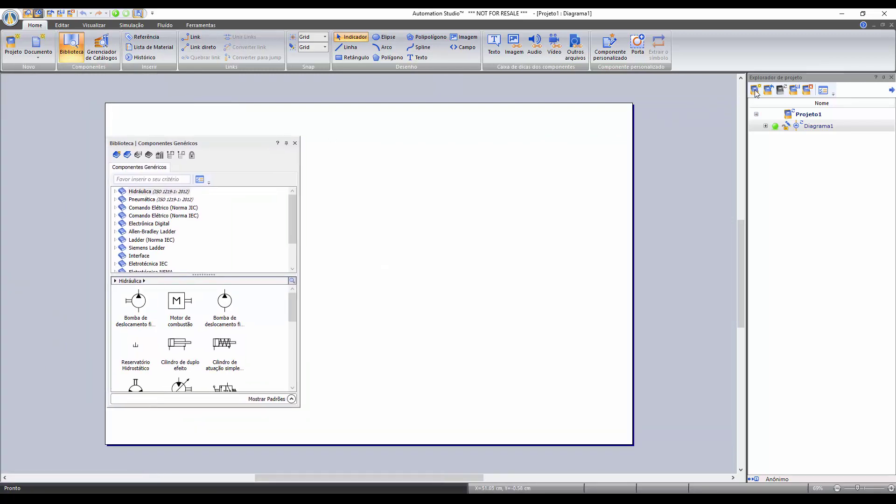
pyautogui.moveTo(784, 79); pyautogui.dragTo(562, 150)
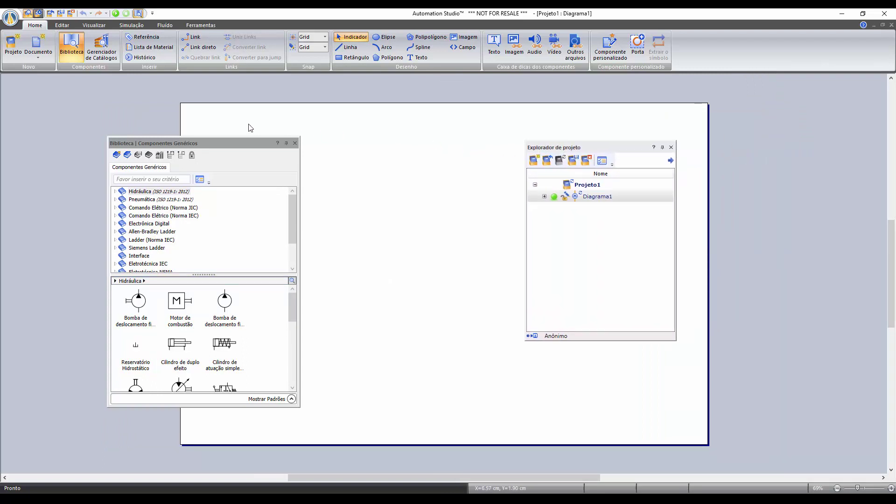
pyautogui.moveTo(219, 142); pyautogui.dragTo(212, 140)
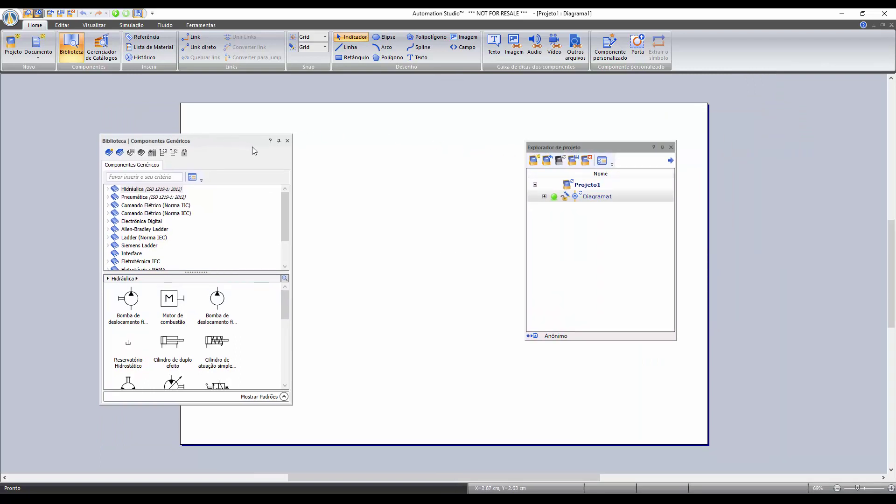
pyautogui.click(279, 142)
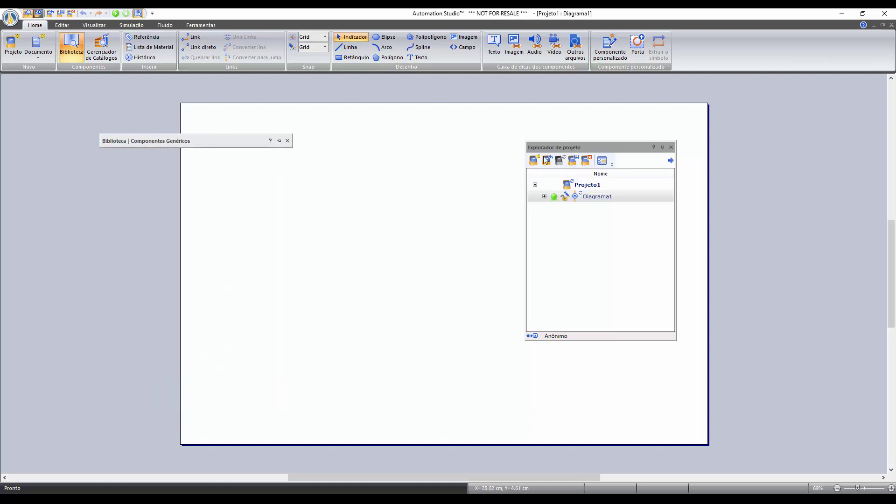
pyautogui.click(663, 147)
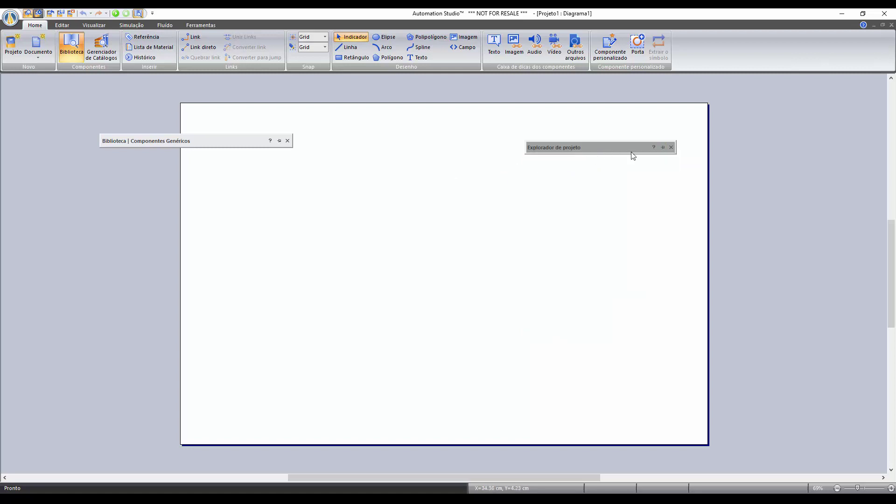
pyautogui.moveTo(633, 149)
pyautogui.mouseDown()
pyautogui.moveTo(830, 230)
pyautogui.moveTo(884, 286)
pyautogui.mouseUp()
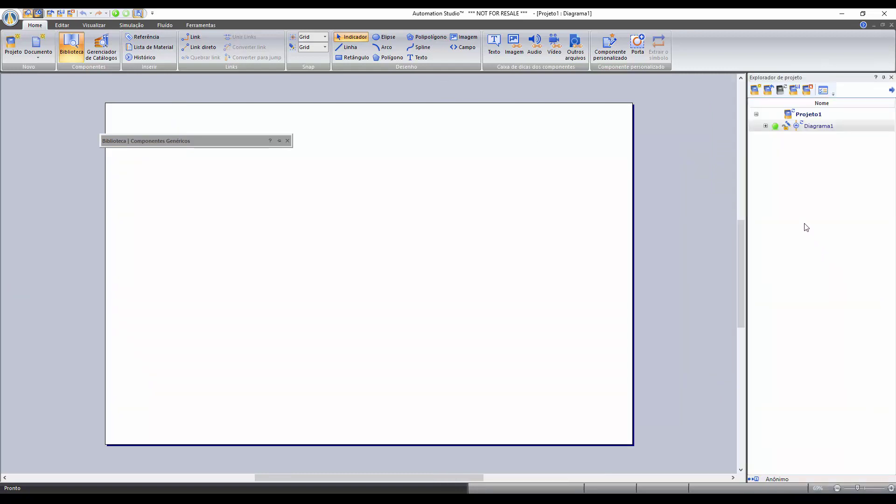
# Dock Biblioteca on the left as auto-hide and keep Explorador de projeto pinned open on the right.
pyautogui.click(883, 78)
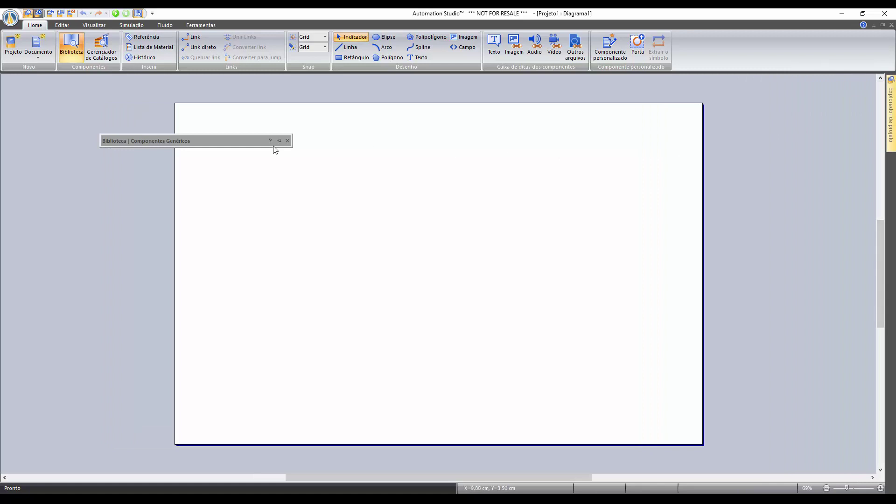
pyautogui.moveTo(234, 144); pyautogui.dragTo(17, 288)
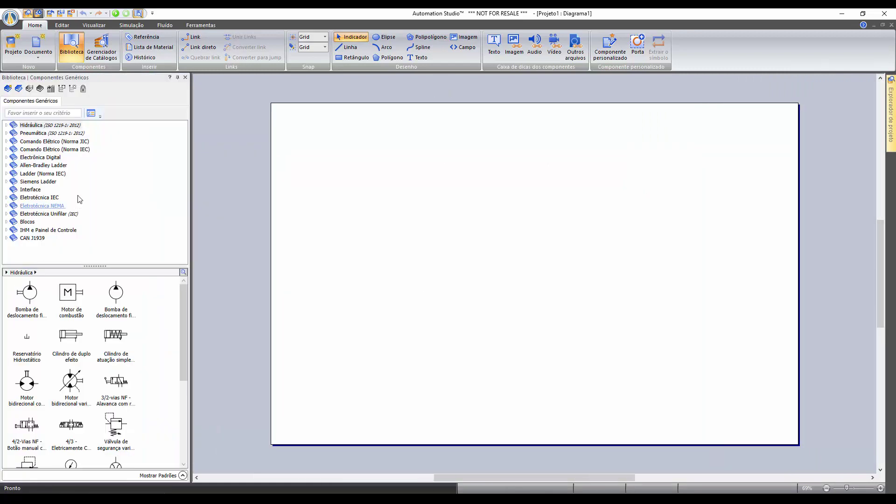
pyautogui.click(177, 78)
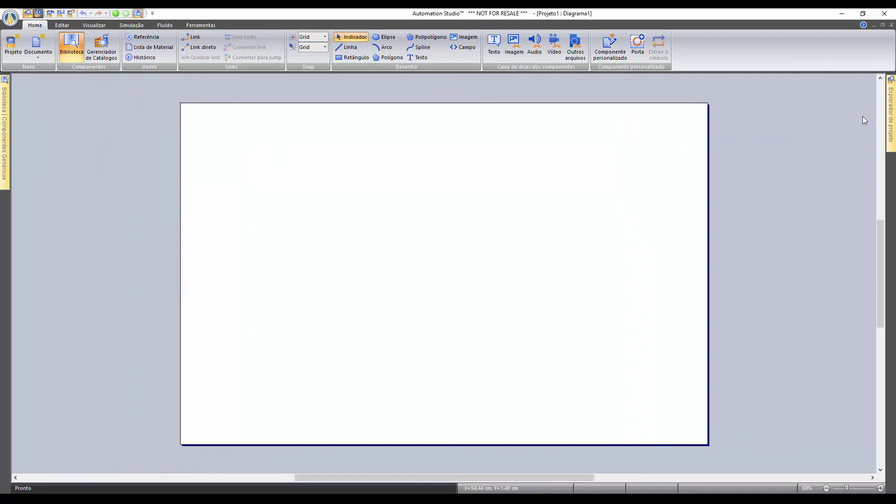
pyautogui.click(891, 106)
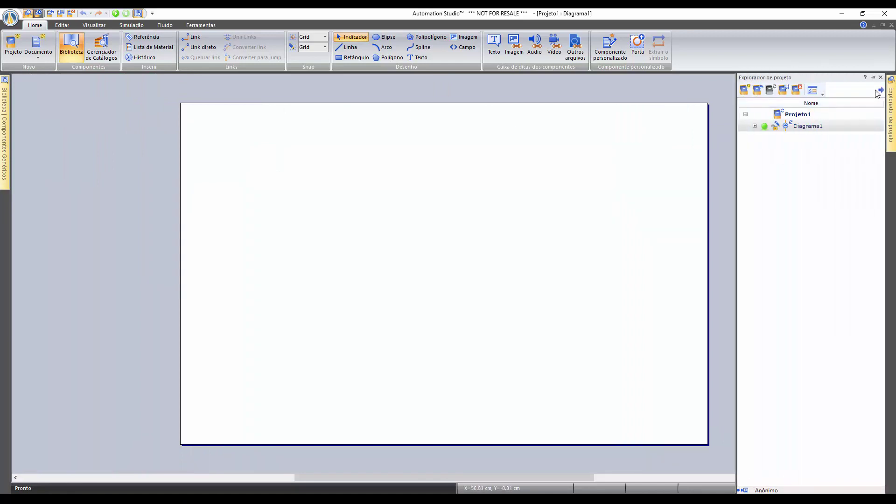
pyautogui.click(874, 78)
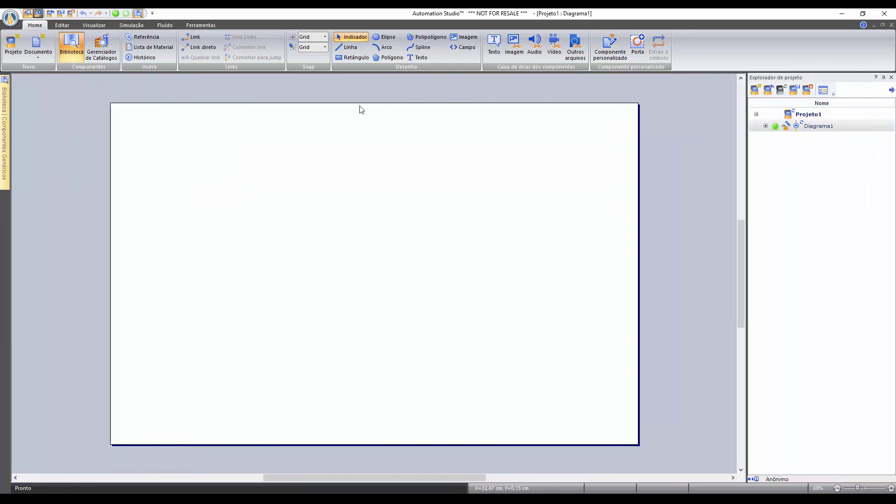
pyautogui.click(27, 13)
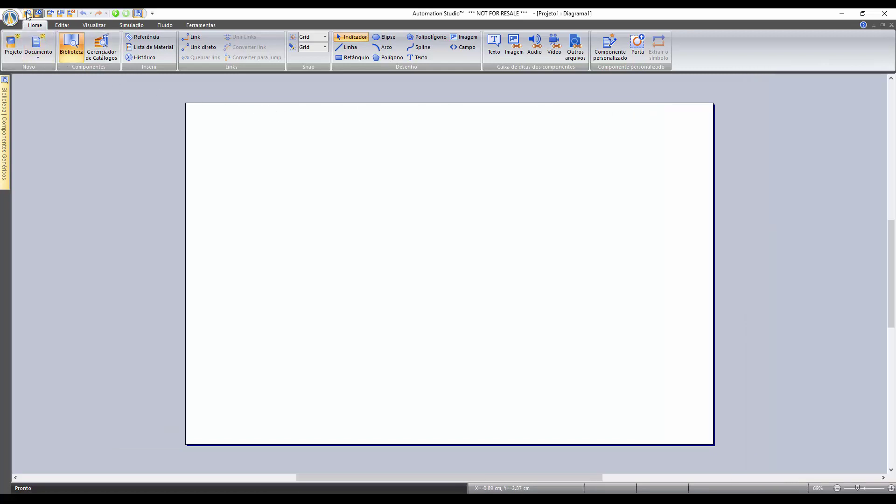
pyautogui.click(28, 13)
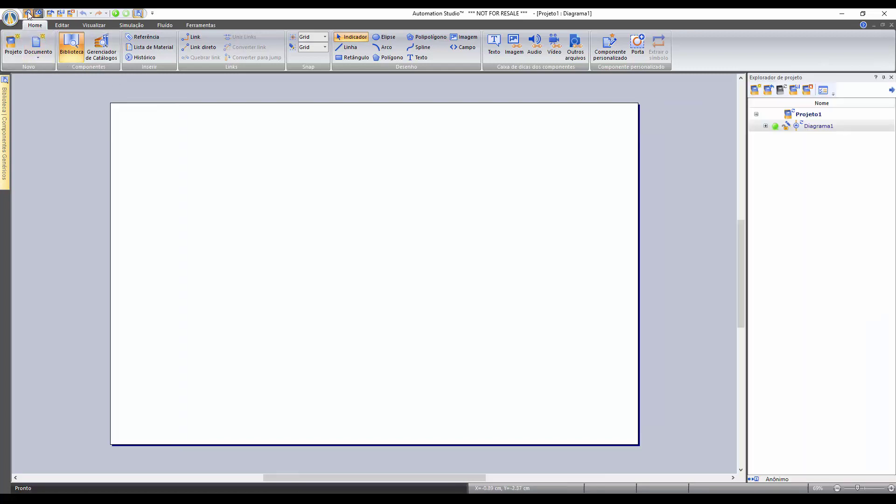
# Add the Home category's Biblioteca command to the quick-access toolbar in More Commands.
pyautogui.click(140, 13)
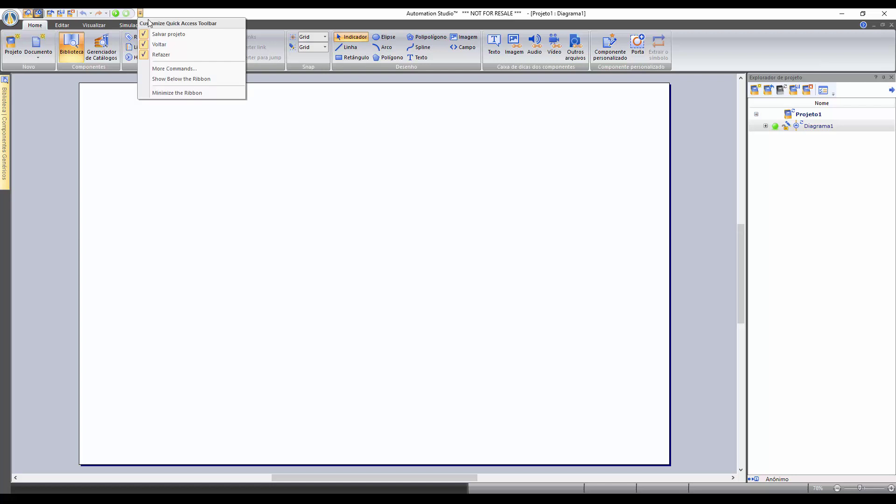
pyautogui.click(174, 69)
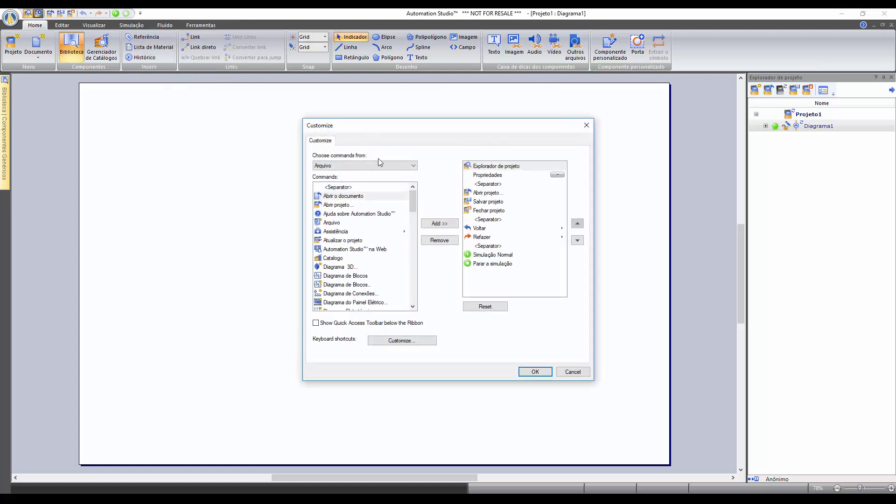
pyautogui.click(378, 165)
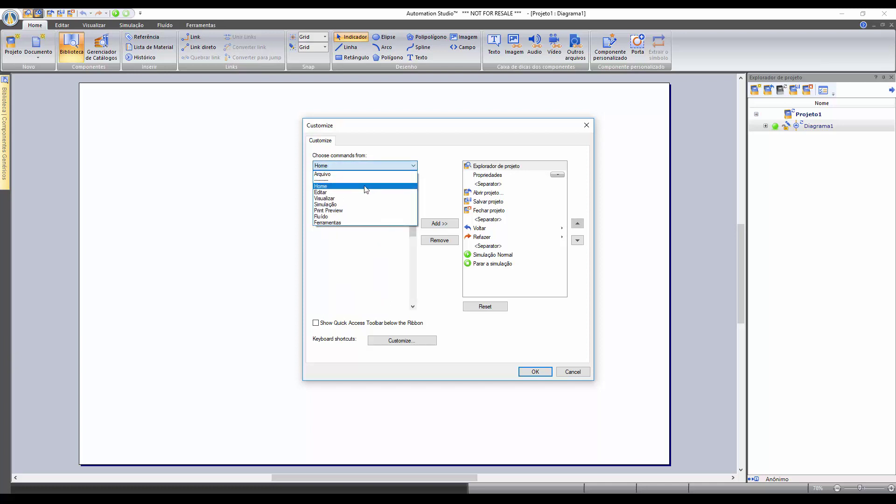
pyautogui.click(366, 186)
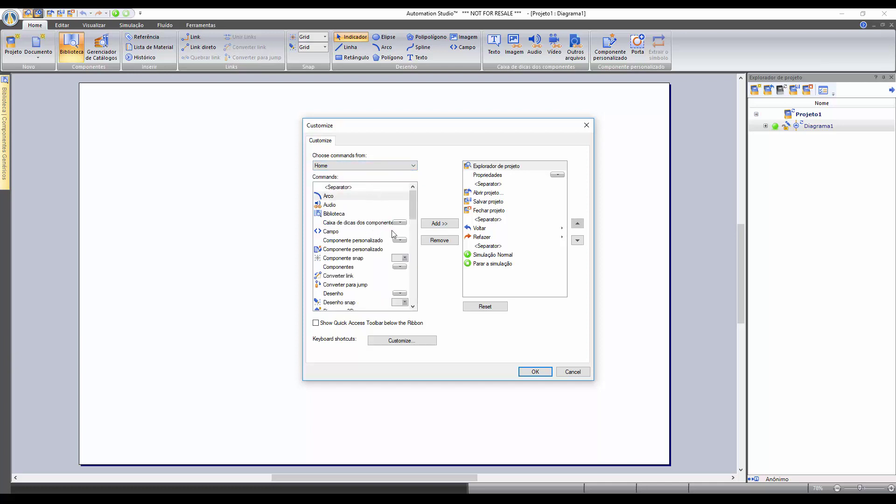
pyautogui.scroll(-3, 413, 198)
pyautogui.scroll(-3, 413, 224)
pyautogui.scroll(6, 392, 206)
pyautogui.click(363, 213)
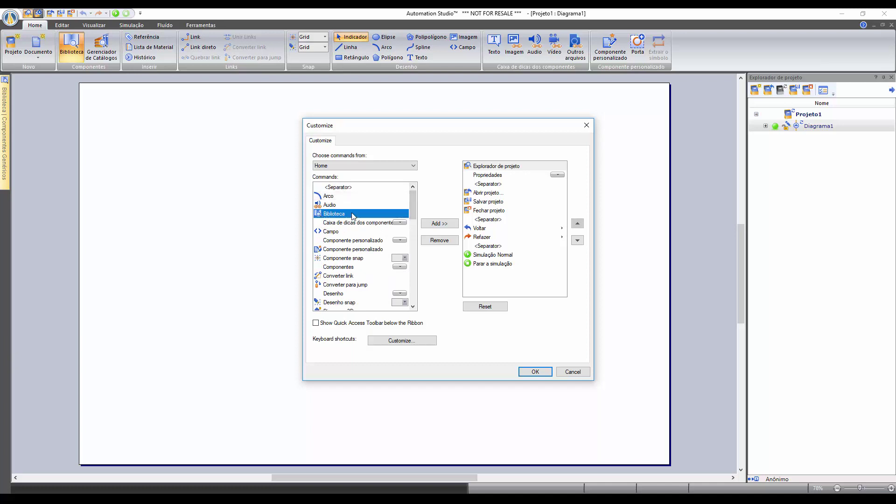
pyautogui.click(433, 225)
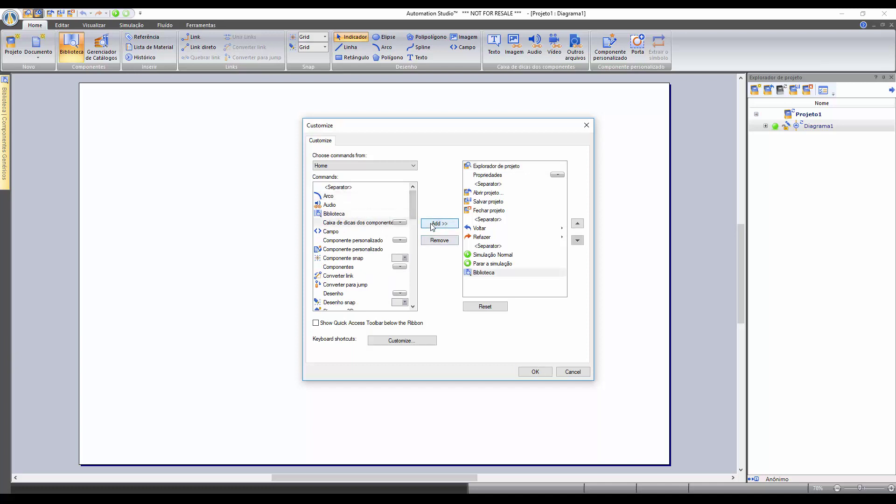
# Insert a Separator before Biblioteca in the quick-access list and apply with OK.
pyautogui.click(347, 188)
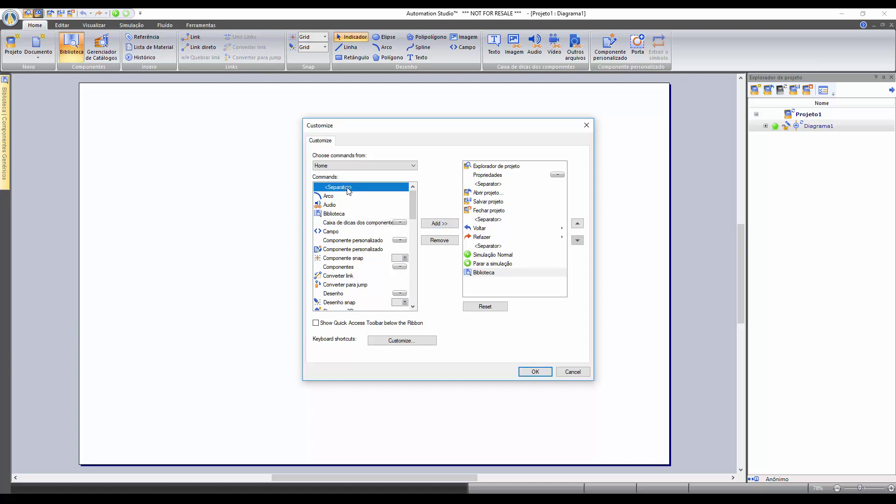
pyautogui.click(437, 224)
pyautogui.click(582, 227)
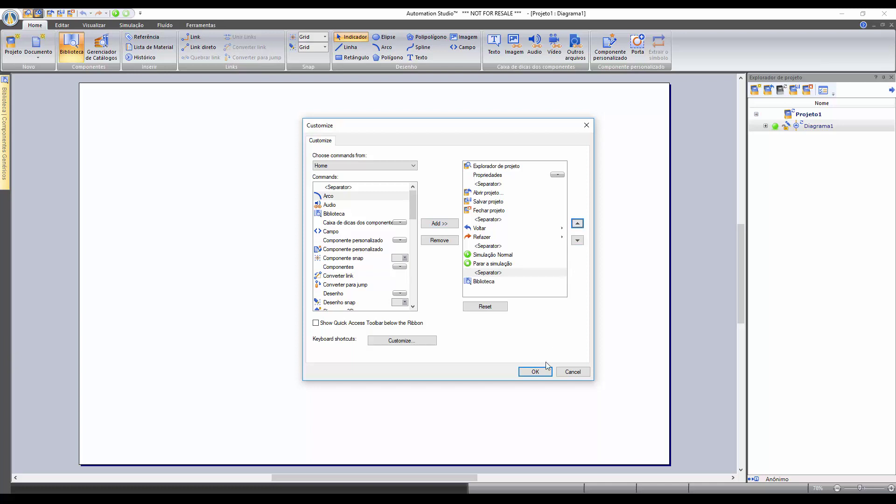
pyautogui.click(545, 374)
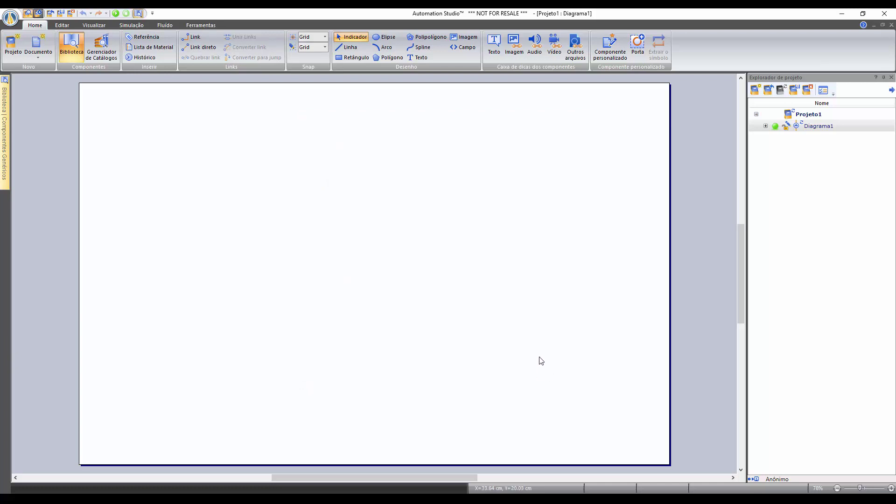
# Toggle the library with the new Biblioteca quick-access button and pin it open on the left.
pyautogui.click(138, 14)
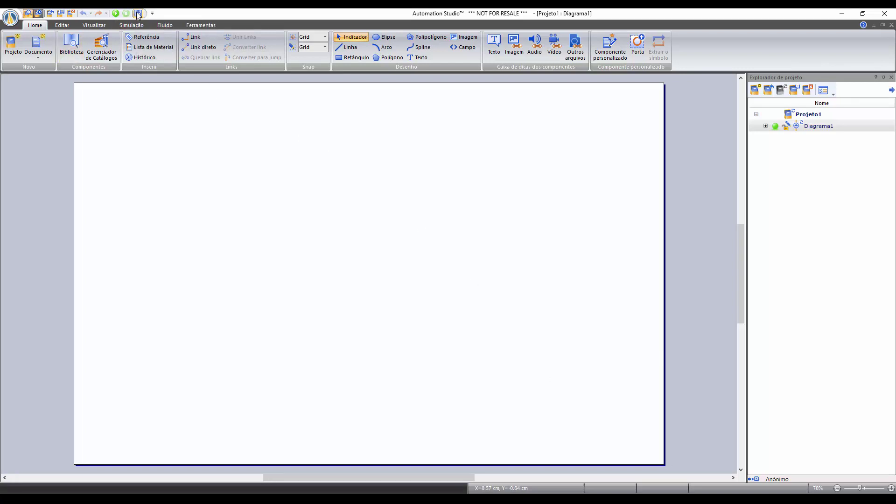
pyautogui.click(138, 14)
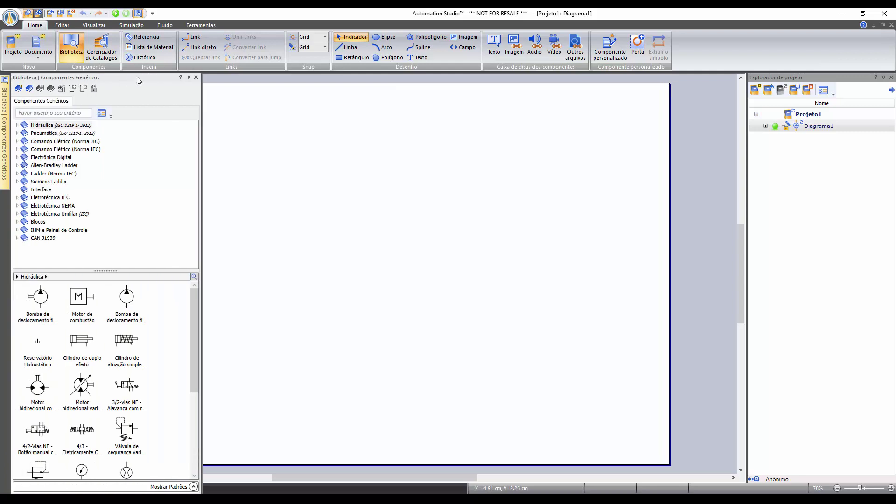
pyautogui.click(177, 77)
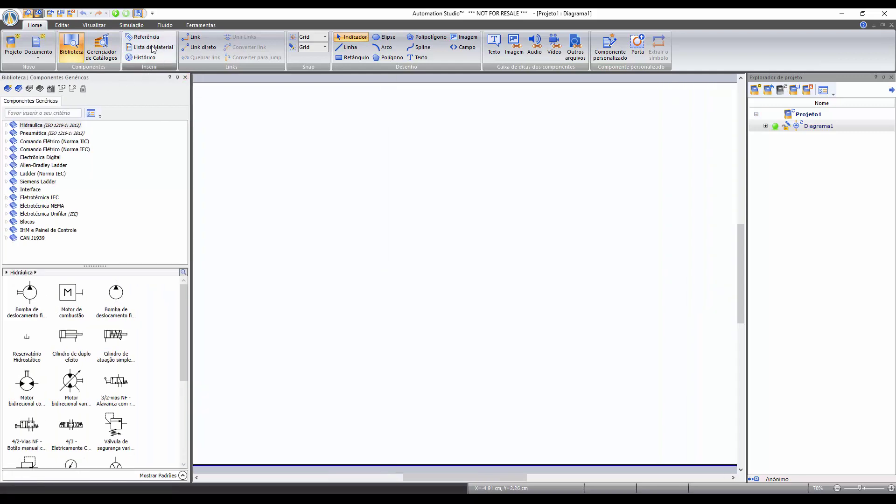
pyautogui.click(139, 15)
pyautogui.click(139, 14)
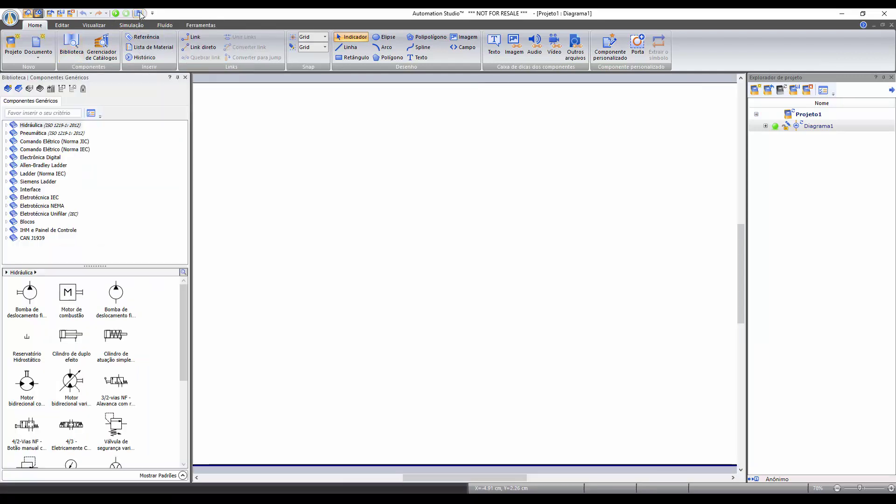